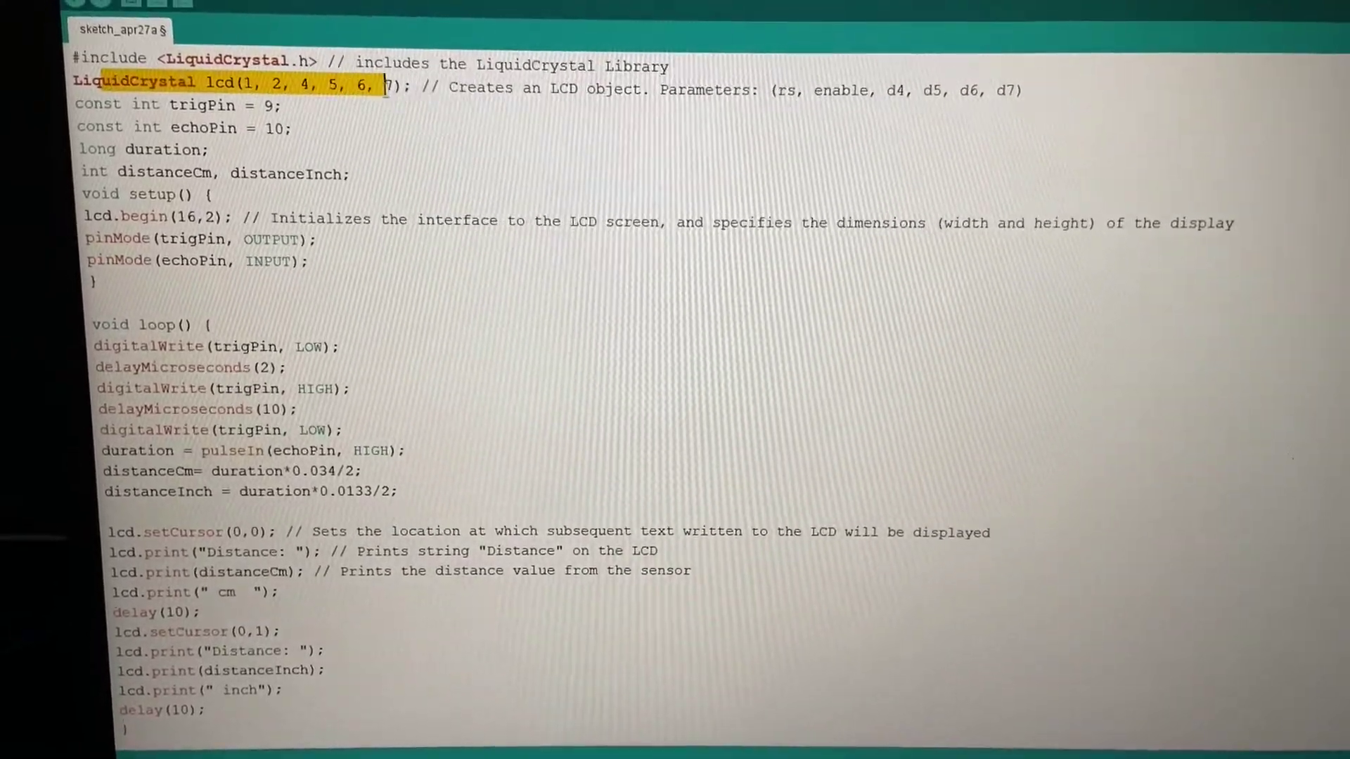
pyautogui.moveTo(386, 86); pyautogui.dragTo(413, 90)
pyautogui.moveTo(514, 130); pyautogui.dragTo(599, 151)
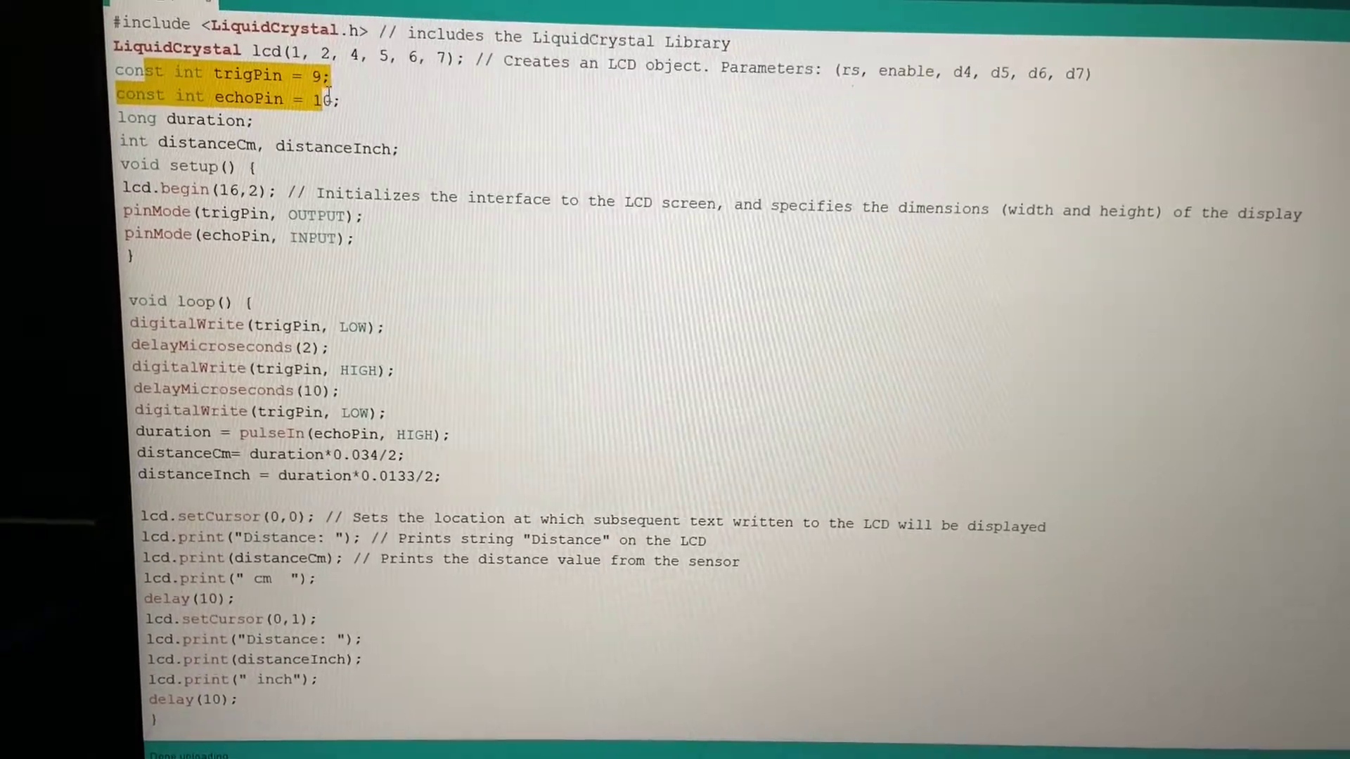
pyautogui.moveTo(224, 78); pyautogui.dragTo(342, 101)
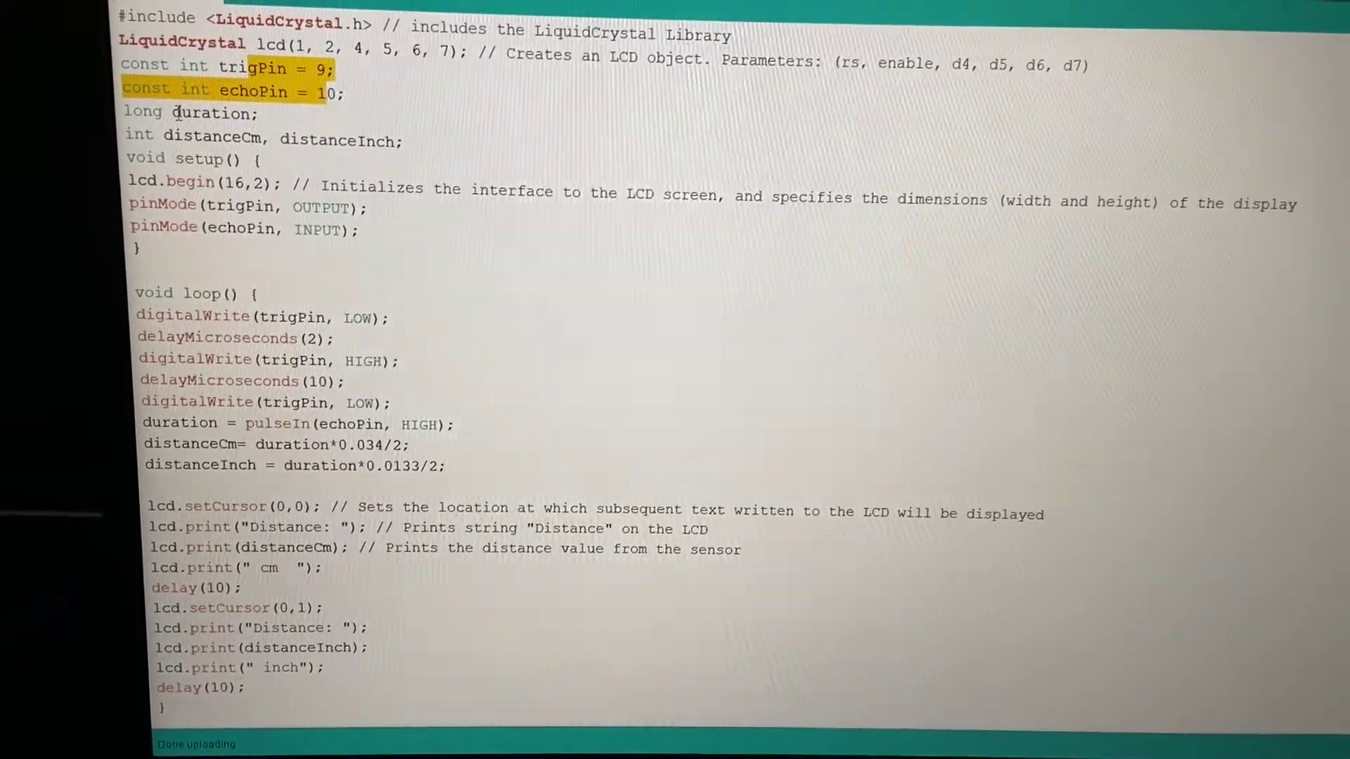
pyautogui.moveTo(275, 125); pyautogui.dragTo(312, 157)
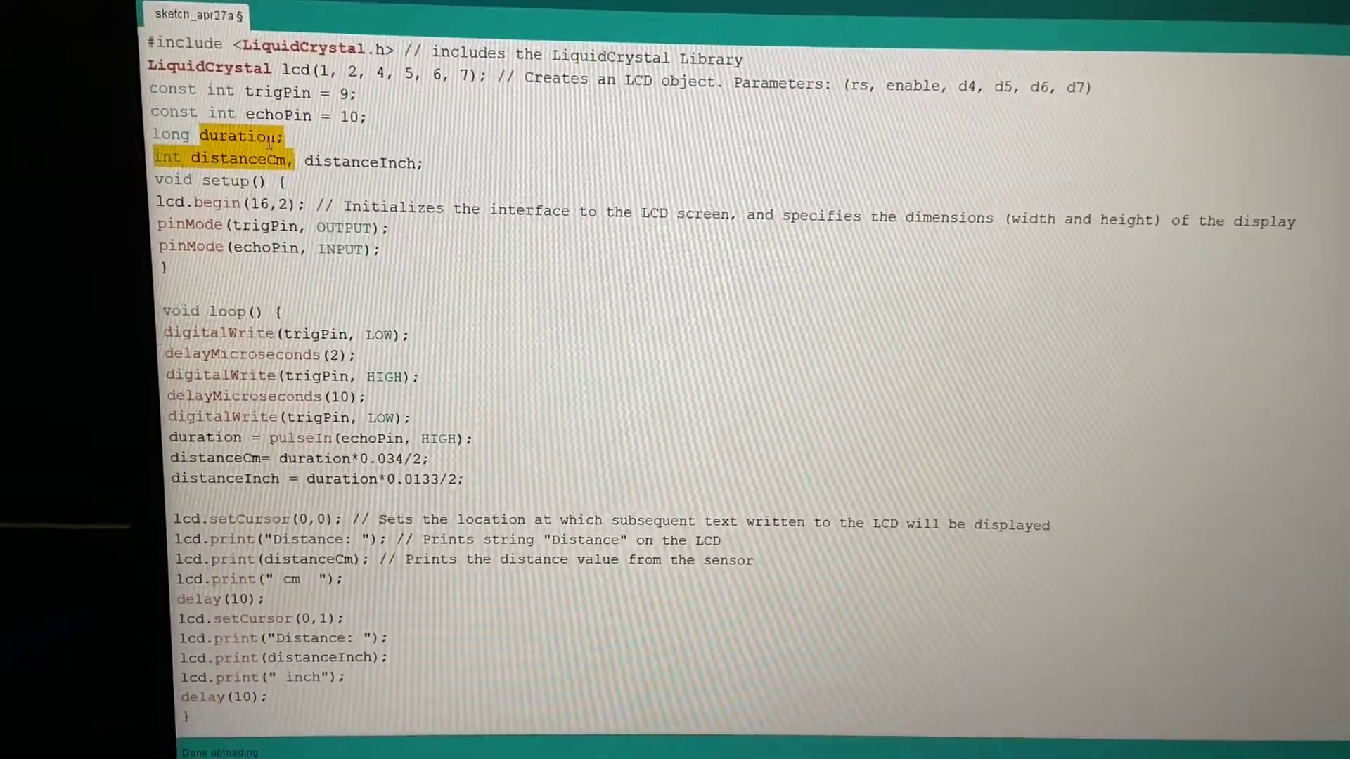
pyautogui.click(271, 139)
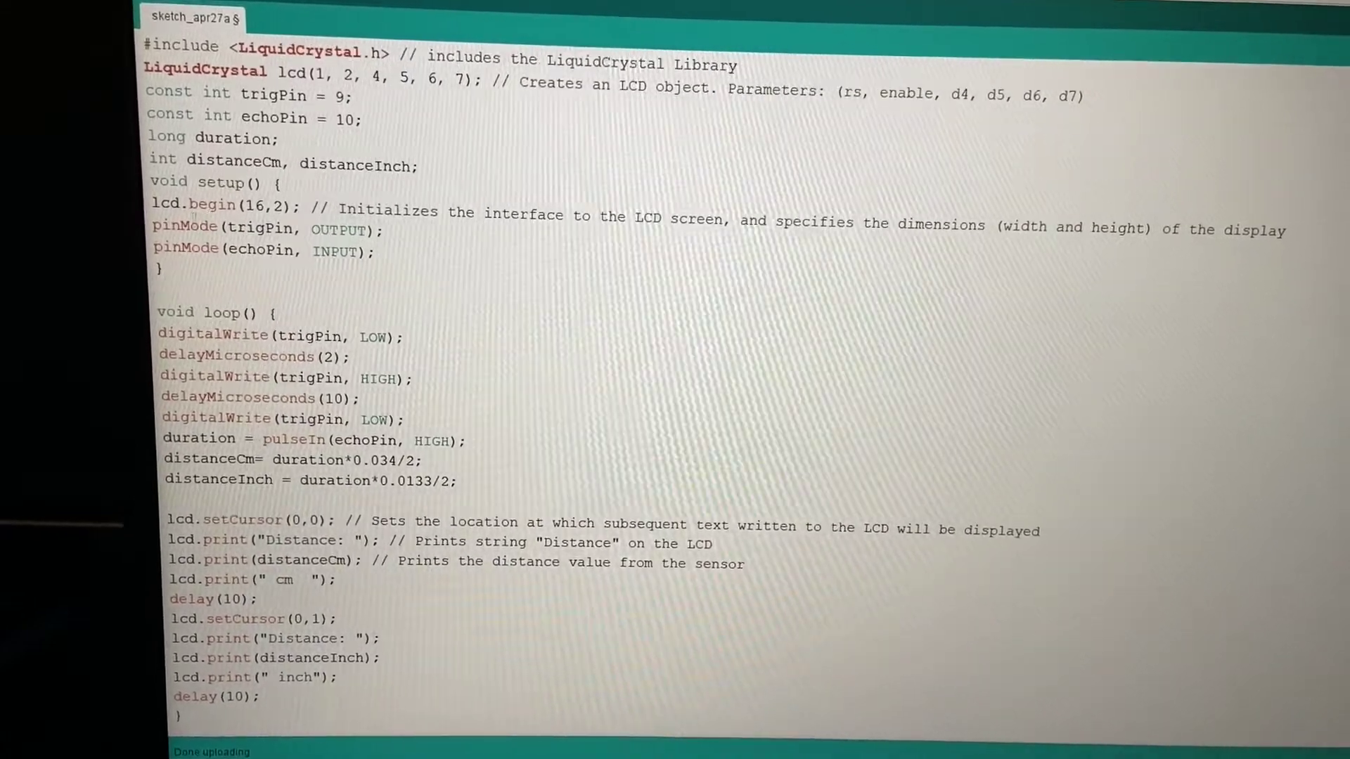
pyautogui.moveTo(159, 200); pyautogui.dragTo(313, 205)
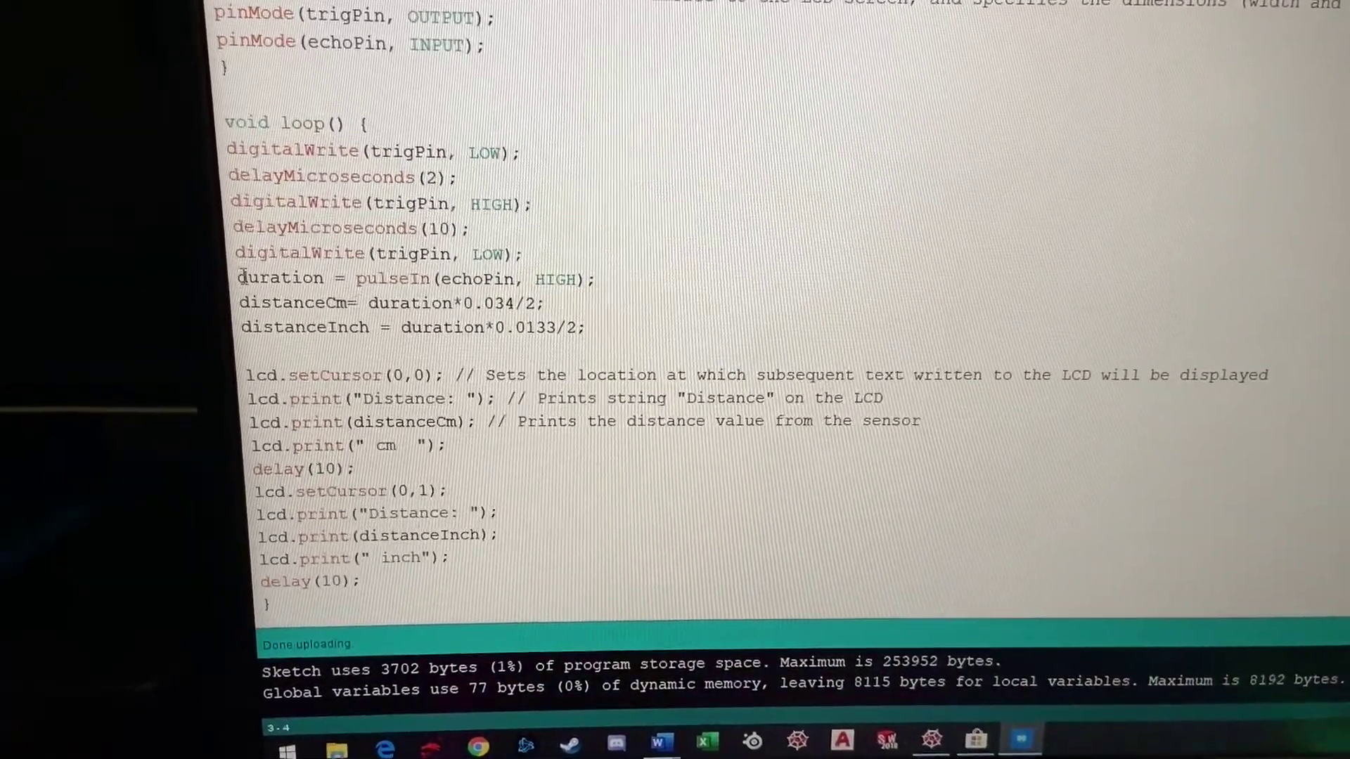
pyautogui.moveTo(413, 299); pyautogui.dragTo(514, 274)
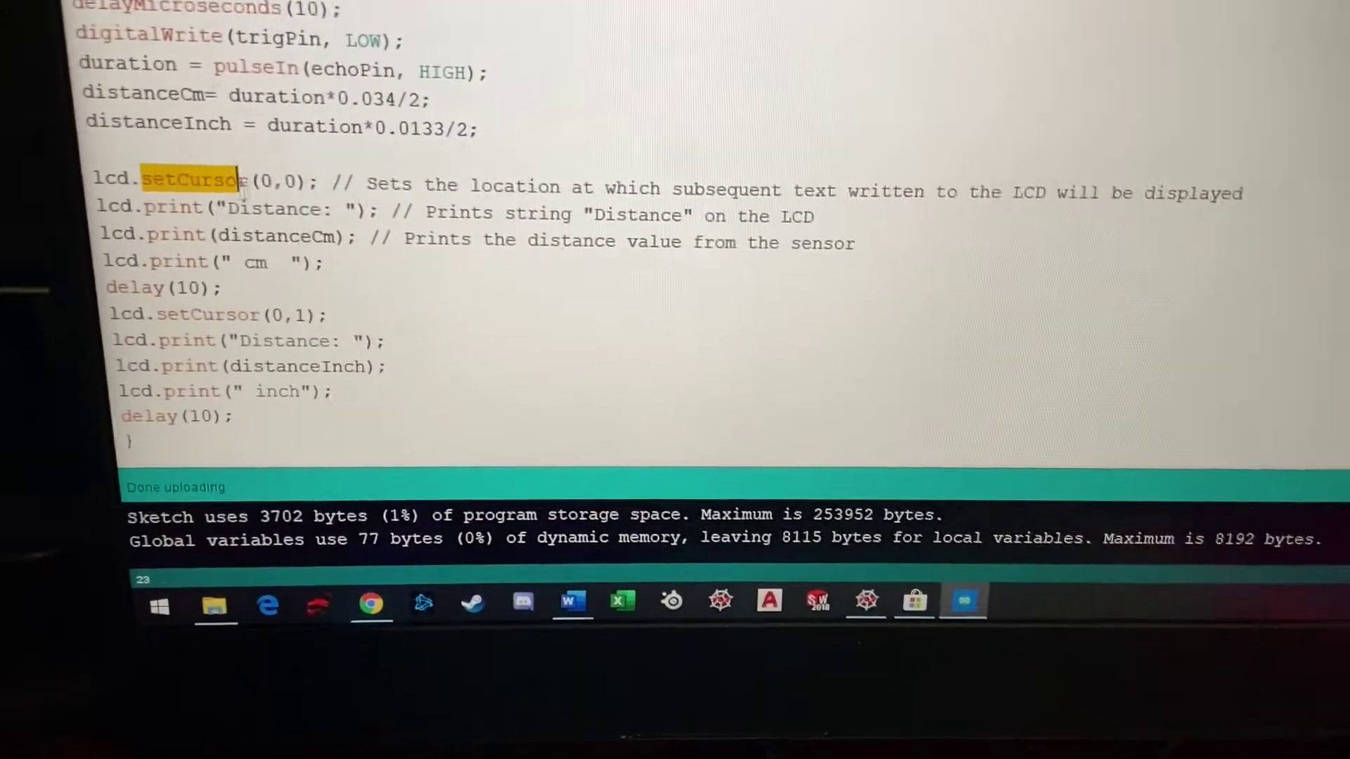
pyautogui.moveTo(186, 258); pyautogui.dragTo(549, 457)
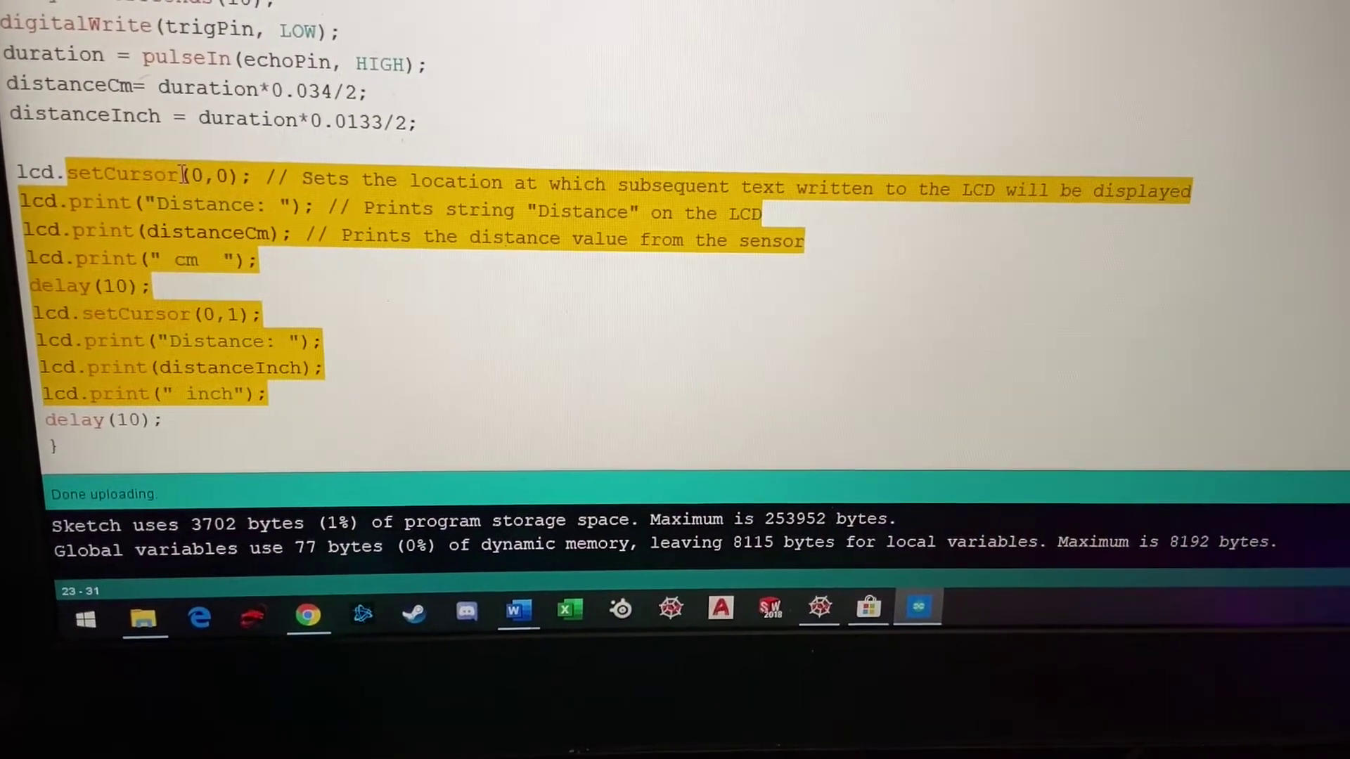
pyautogui.click(125, 185)
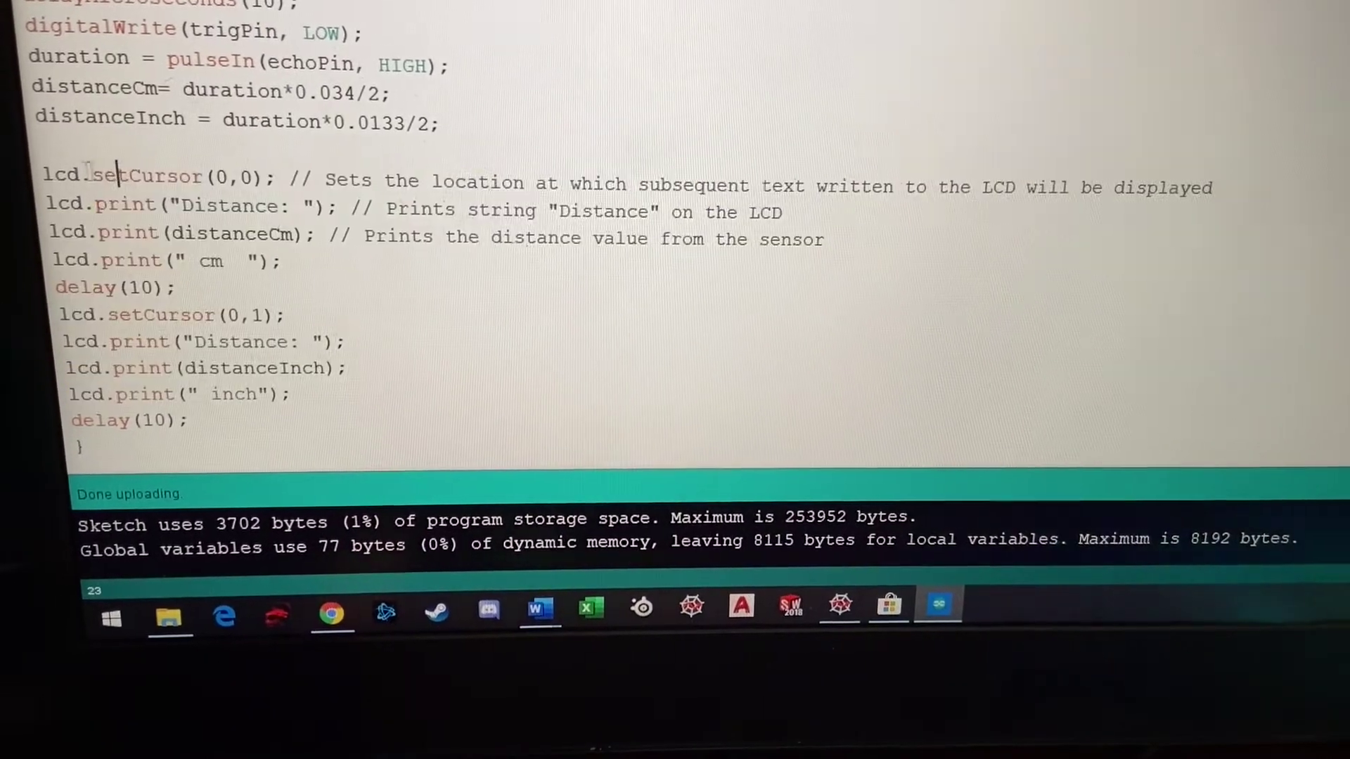
pyautogui.moveTo(48, 186); pyautogui.dragTo(265, 188)
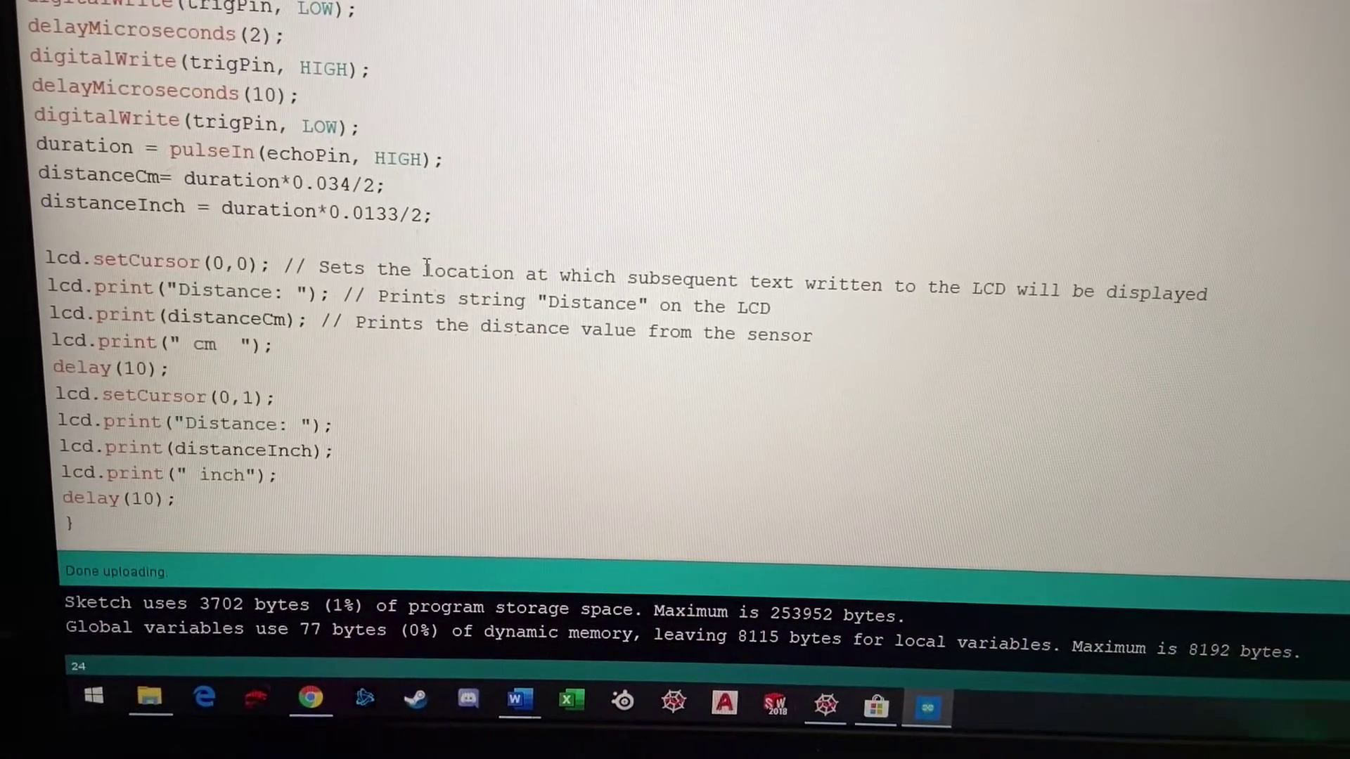
pyautogui.moveTo(169, 315); pyautogui.dragTo(365, 323)
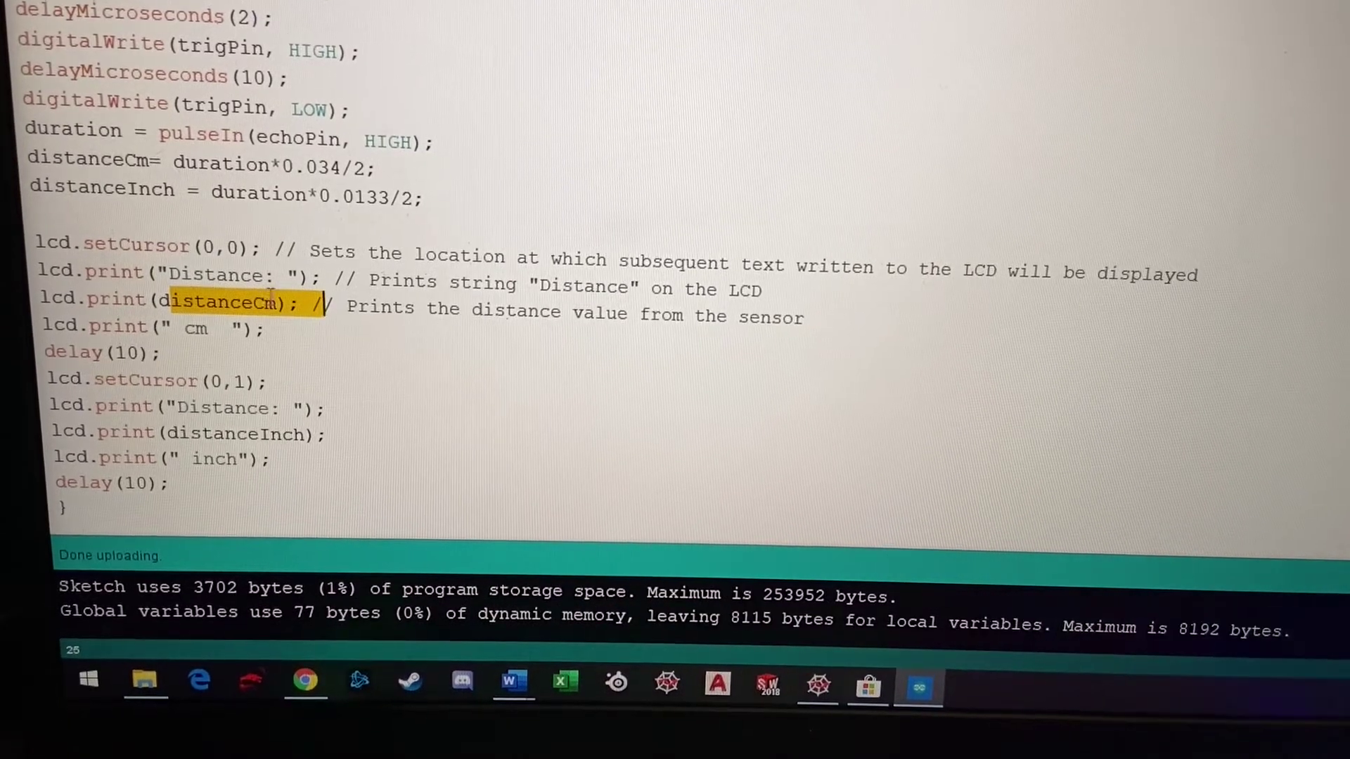
pyautogui.click(319, 302)
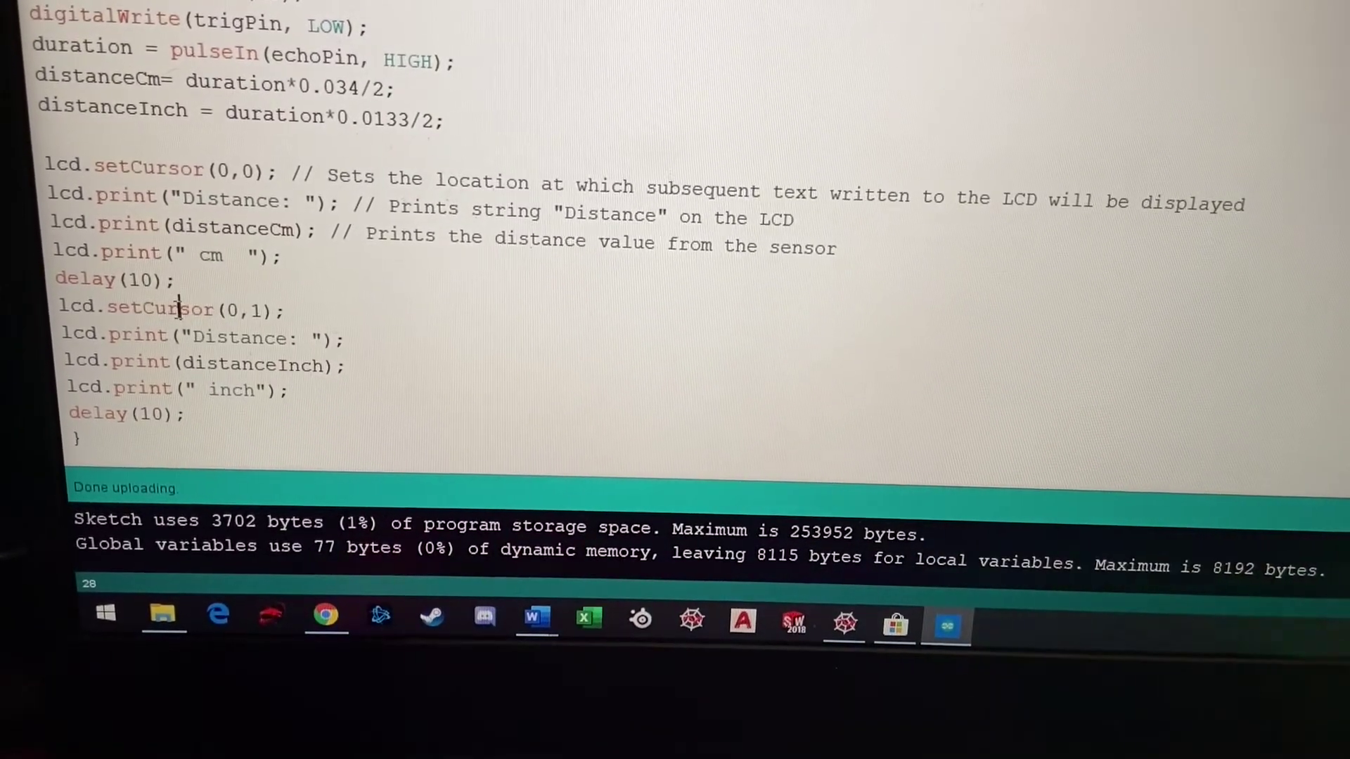
pyautogui.moveTo(108, 312); pyautogui.dragTo(222, 310)
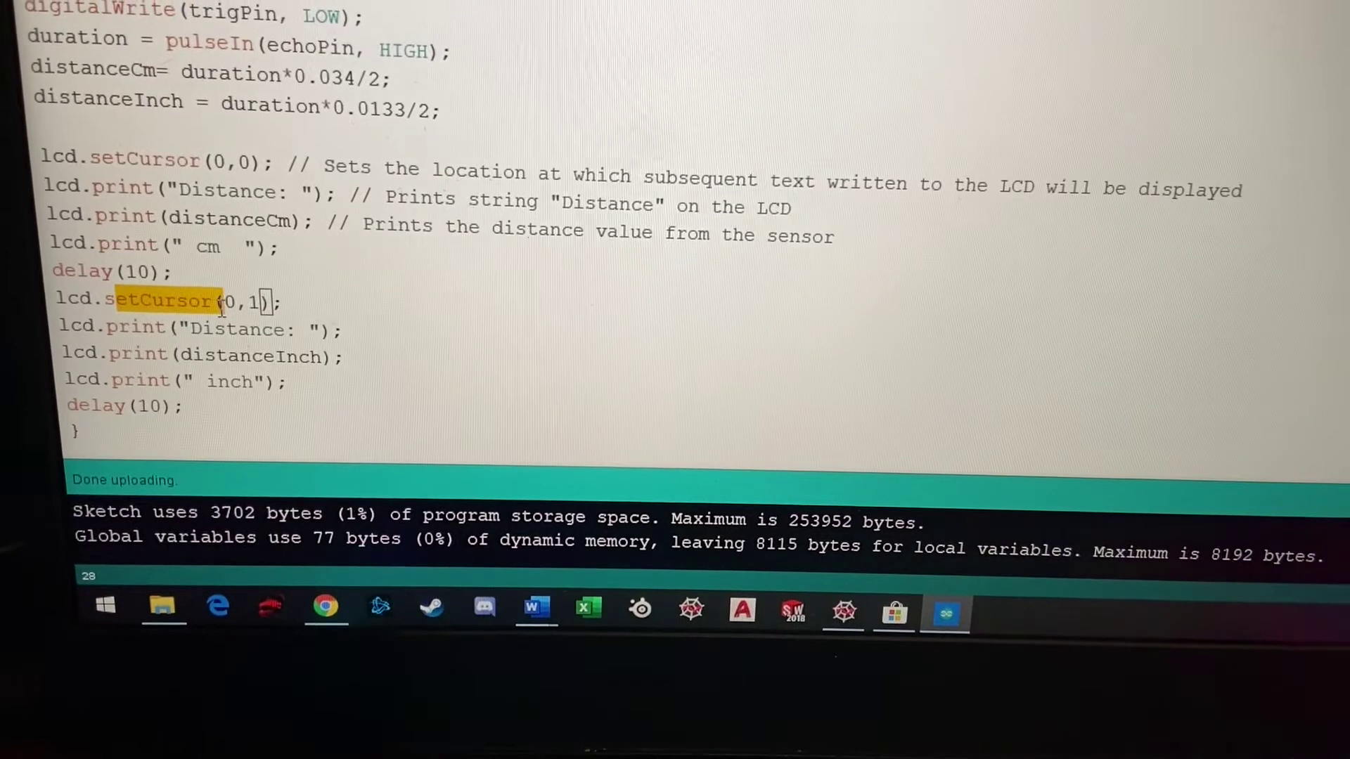
pyautogui.moveTo(225, 303); pyautogui.dragTo(271, 302)
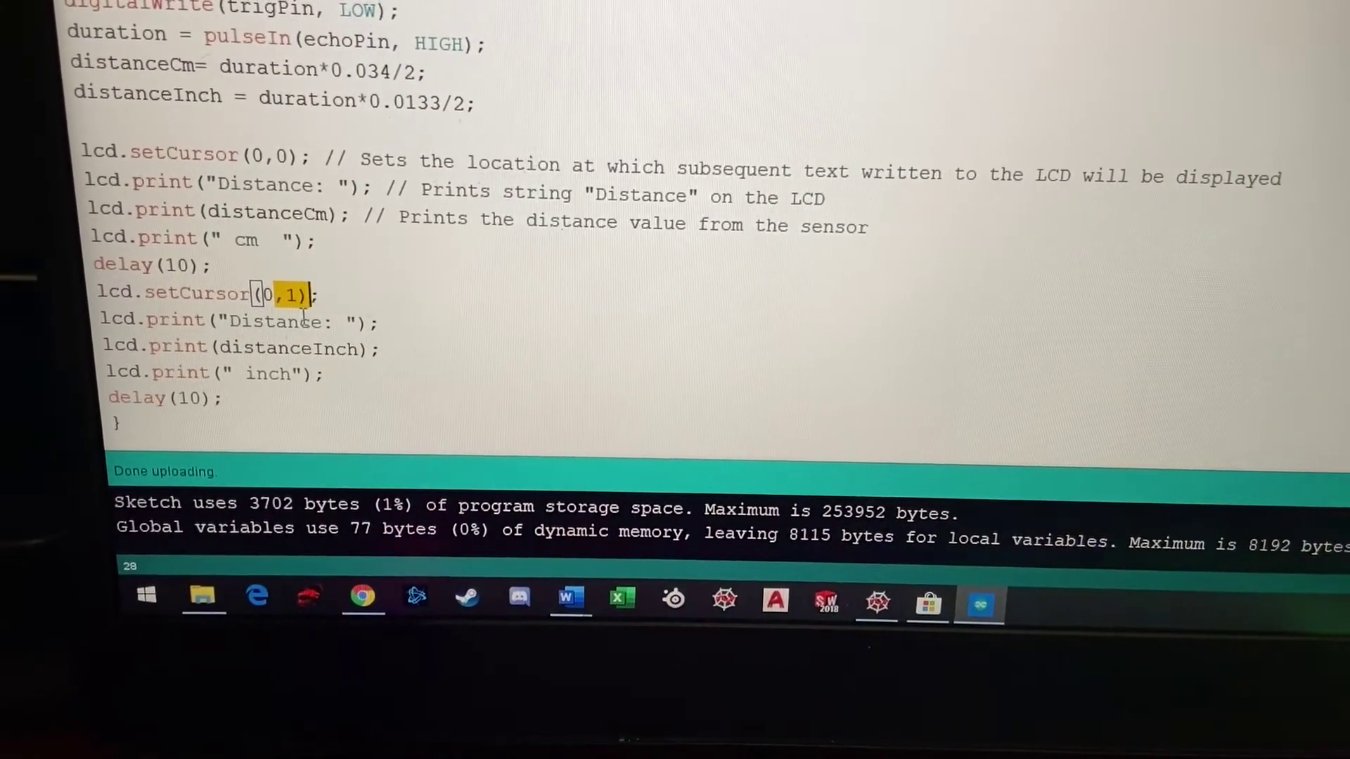
pyautogui.click(232, 311)
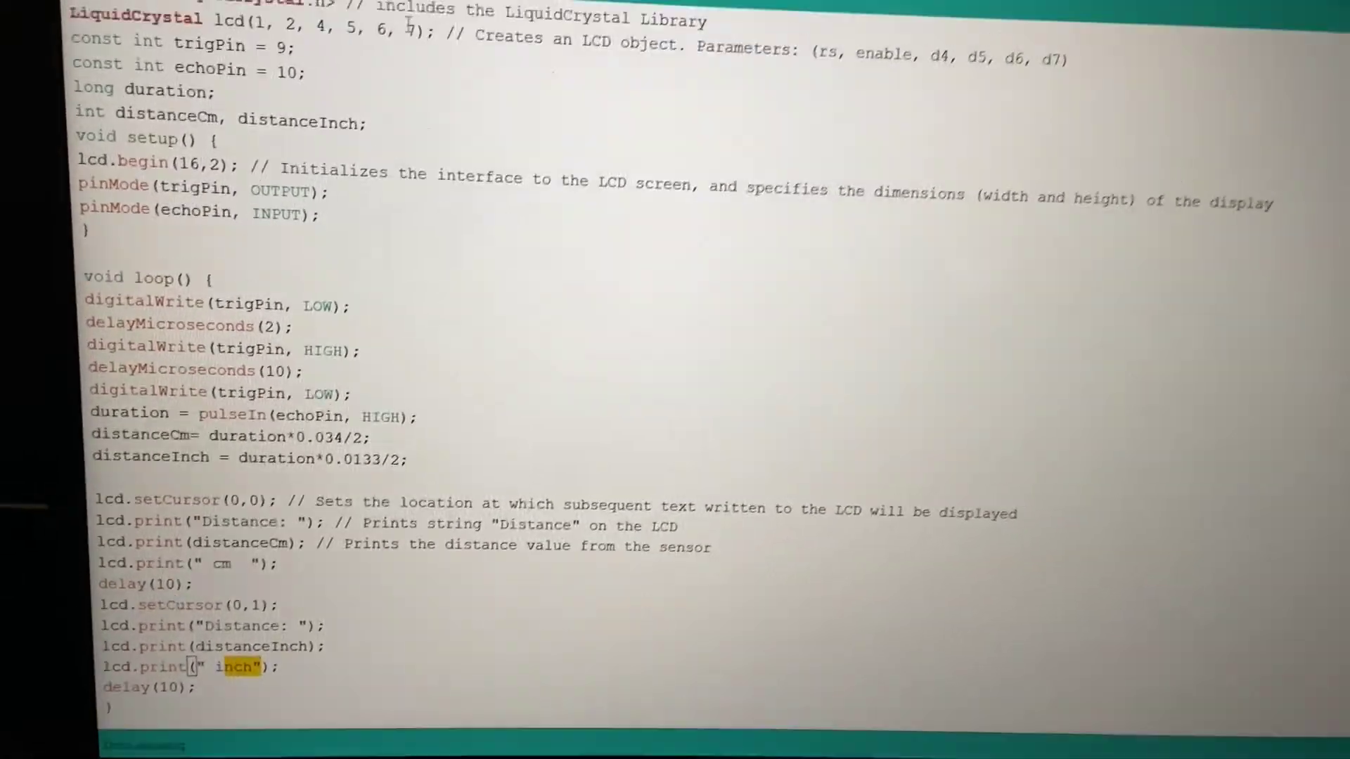
pyautogui.click(402, 36)
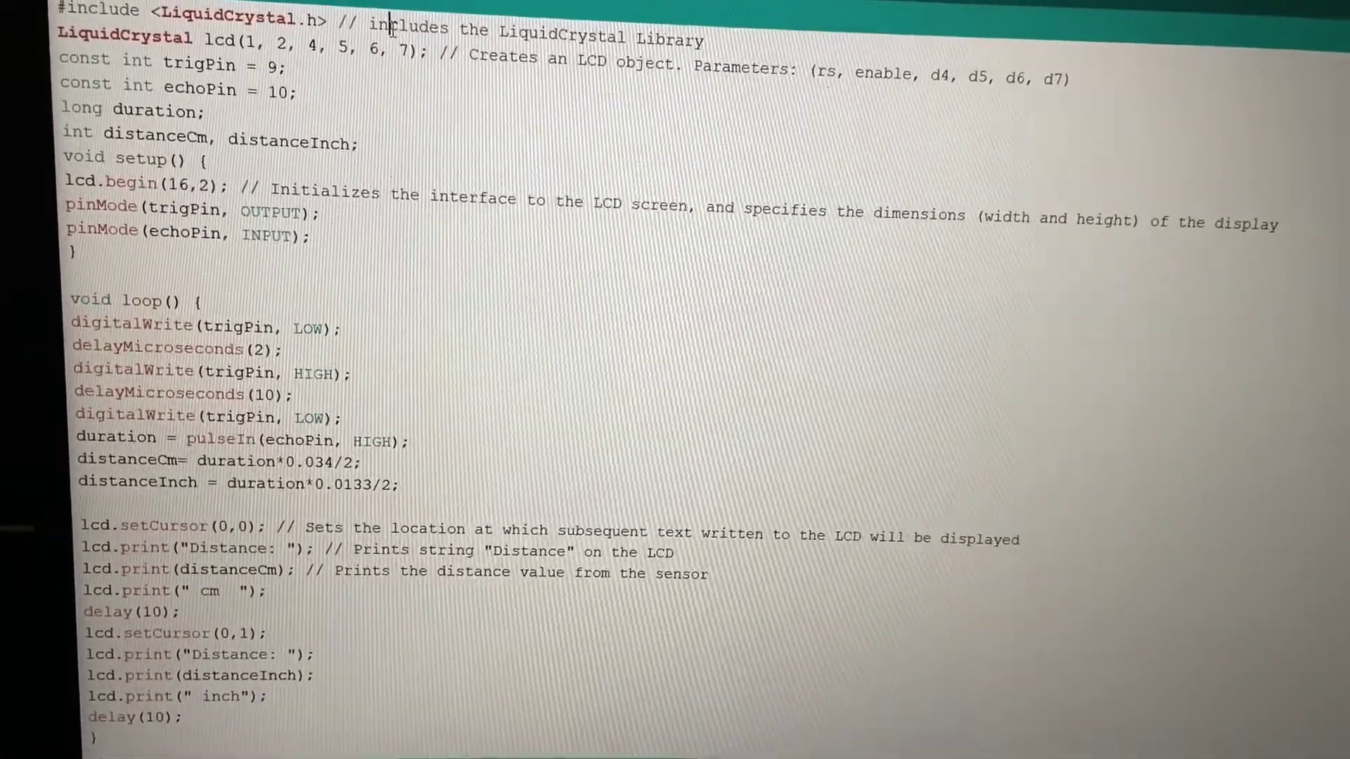